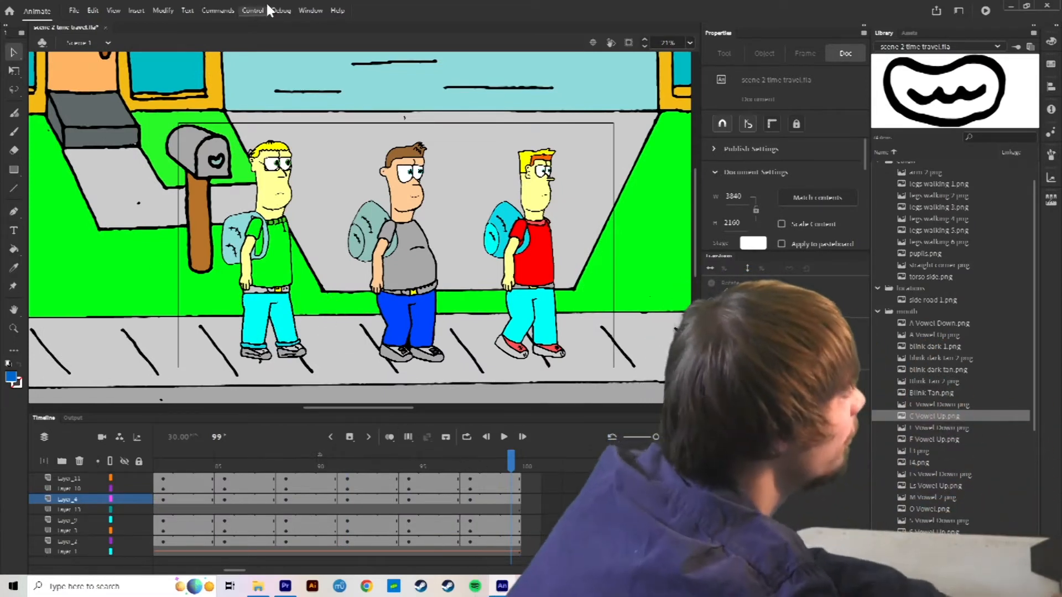
Open Scene 2 and add the a2.aif sound from the library's audio folder to its first layer
left_click(97, 42)
left_click(94, 77)
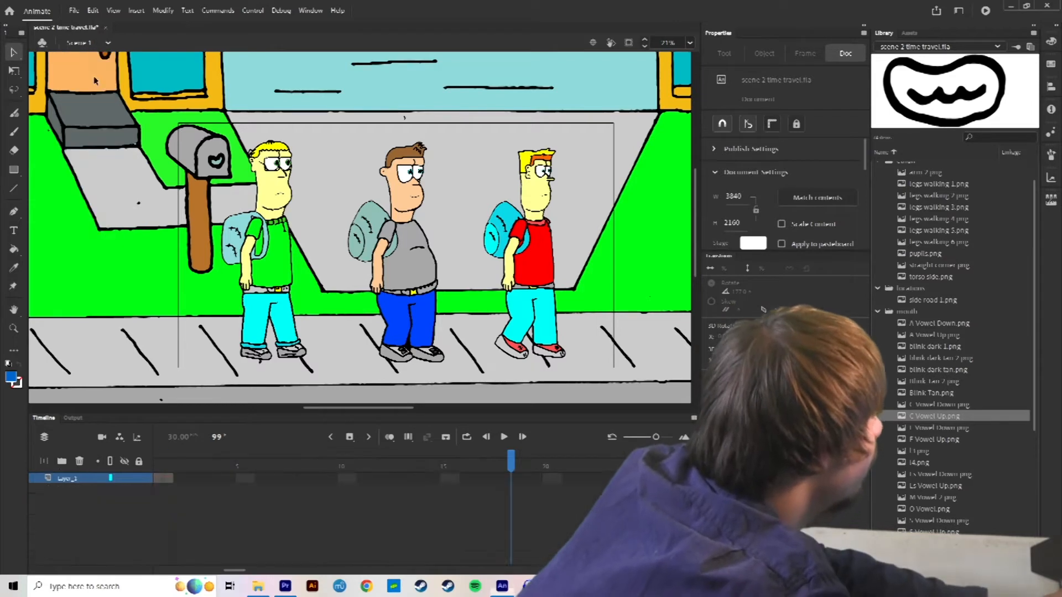
double_click(920, 176)
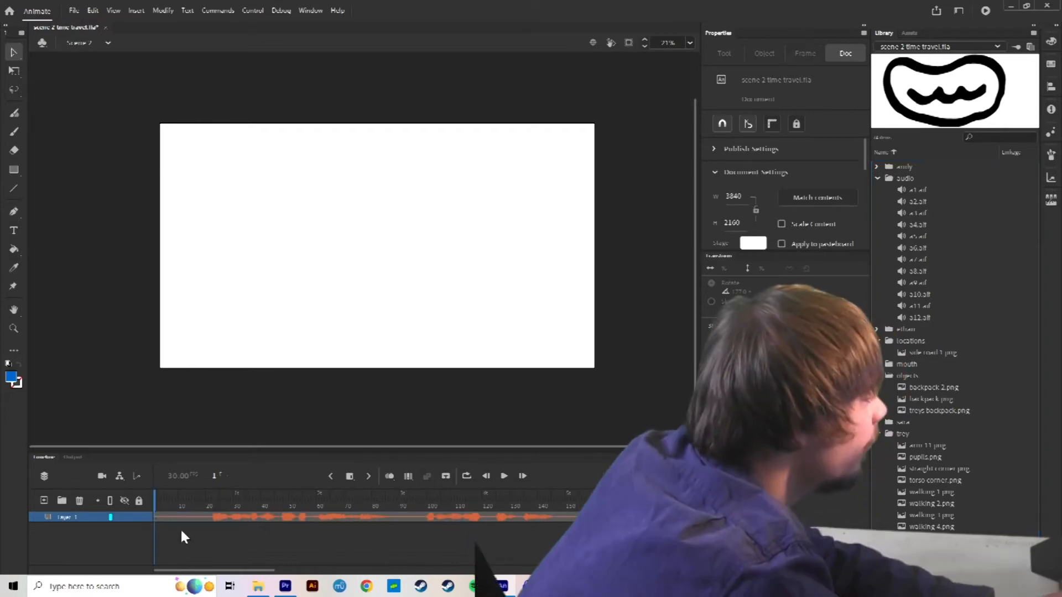
Scrub through the audio on the first layer and change the Sync mode of the a2.aif sound
left_click_drag(189, 502, 407, 500)
mouse_move(254, 501)
left_mouse_down()
mouse_move(299, 548)
mouse_move(89, 568)
mouse_move(235, 526)
mouse_move(260, 503)
left_mouse_up()
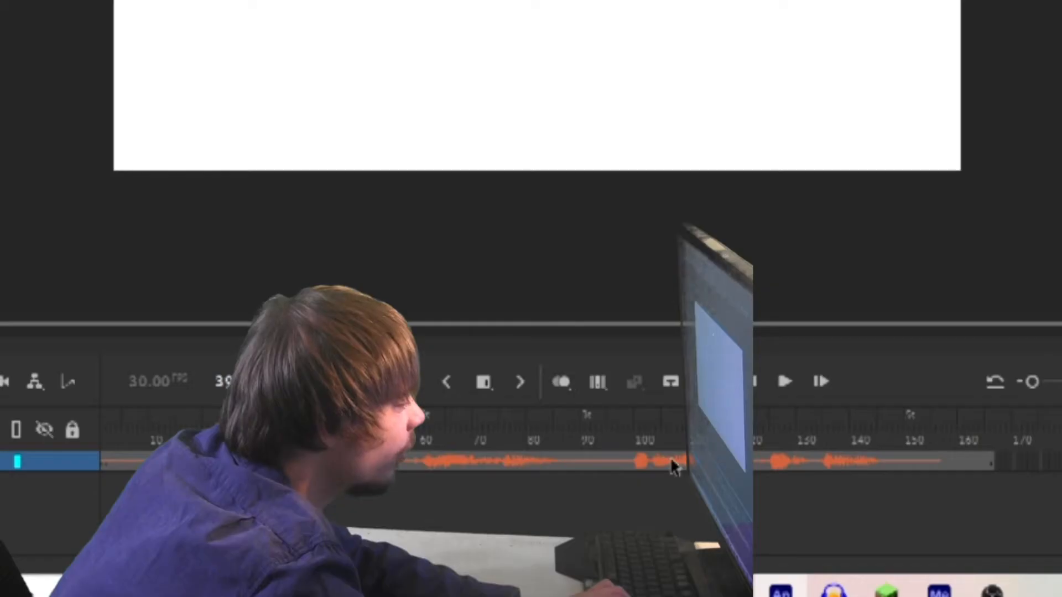
left_click(445, 515)
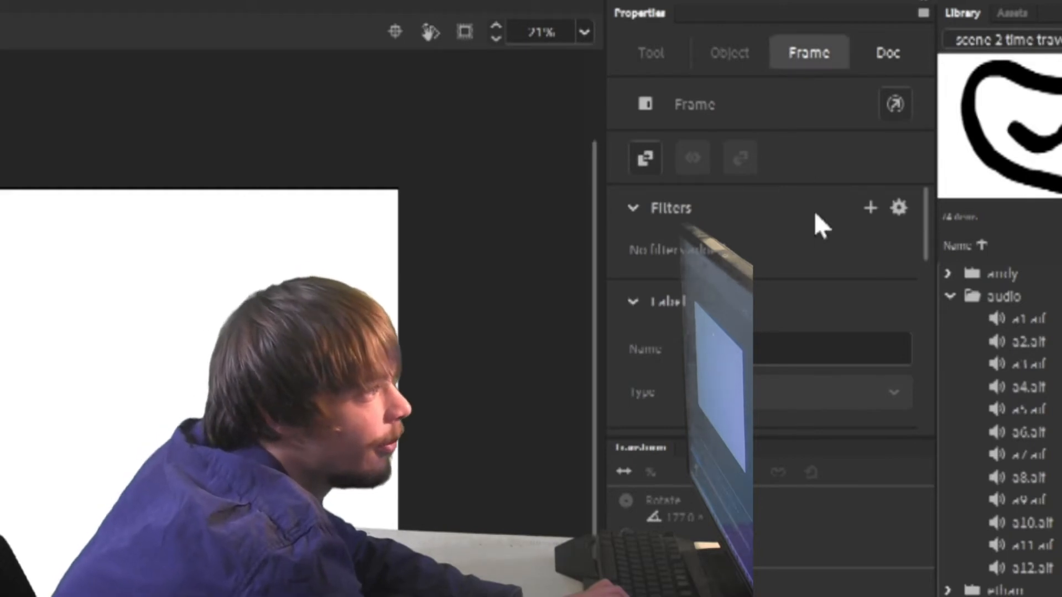
scroll(767, 224, "down", 5)
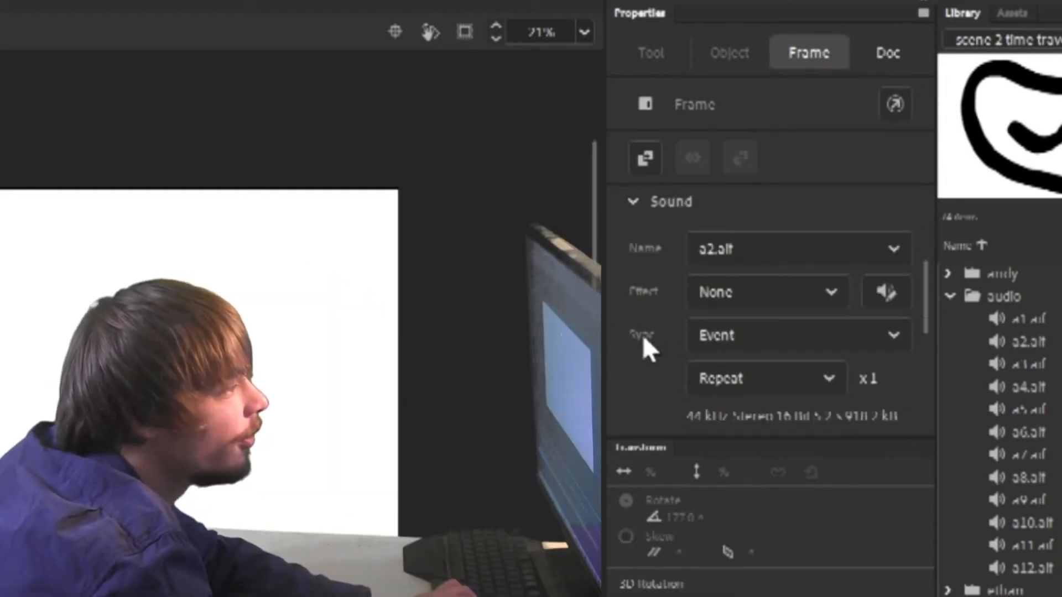
left_click(798, 339)
left_click(802, 471)
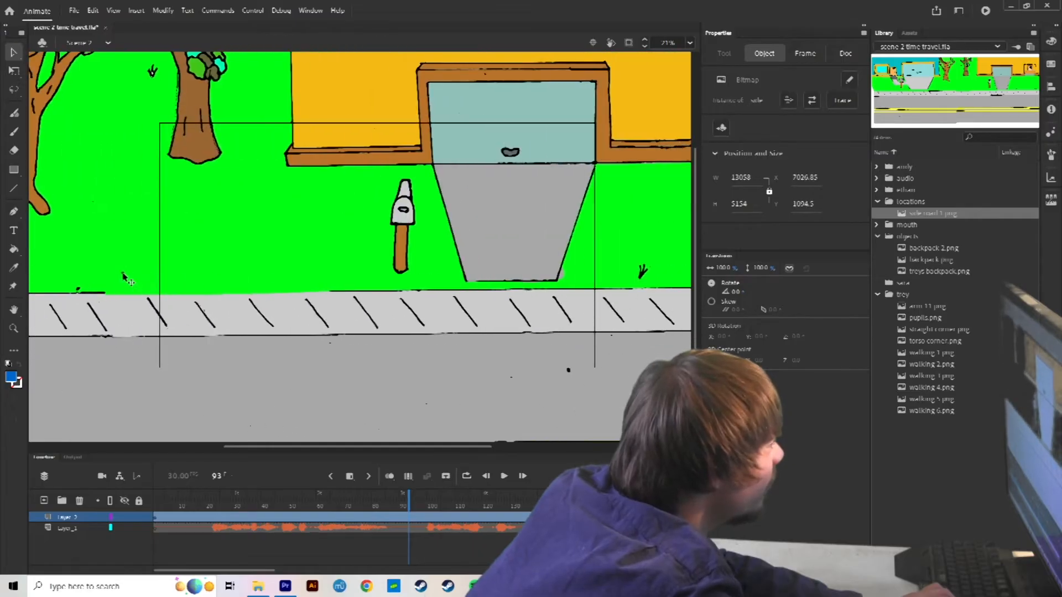
Try a small move of the side road background, and undo the misplaced Layer_2 keyframe at frame 6
left_click_drag(122, 277, 119, 307)
key("ctrl+z")
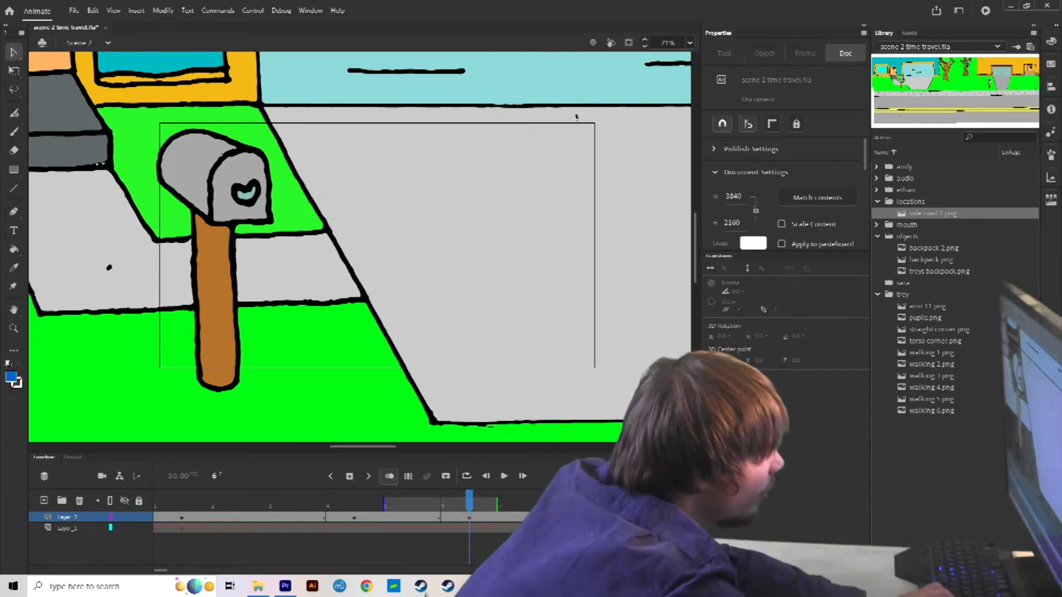
scroll(387, 515, "down", 3)
key("ctrl+z")
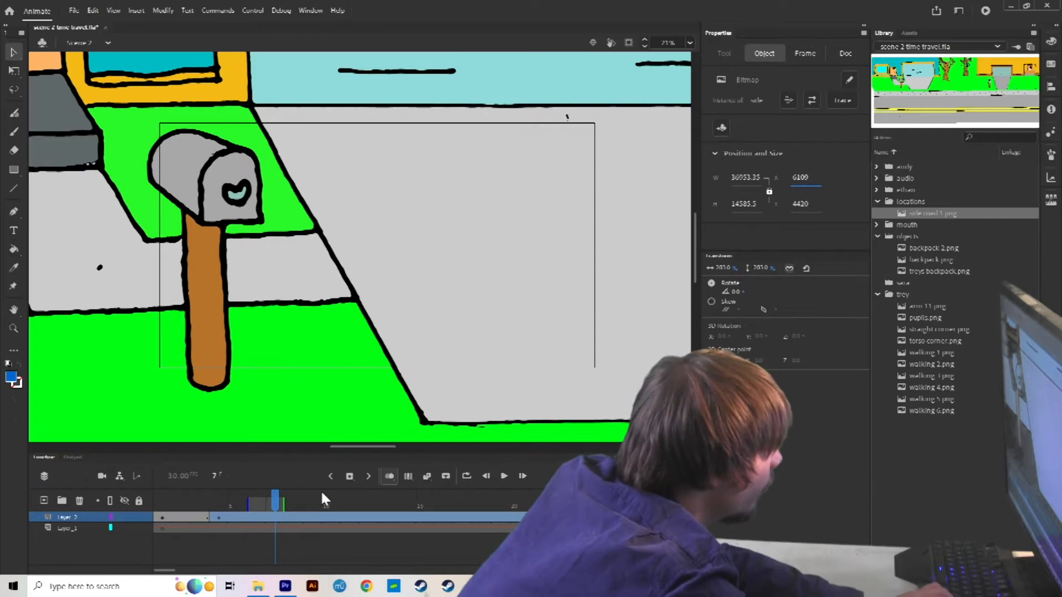
Insert keyframes every three frames on Layer_2, increasing the side road background's X position at each until it reaches 11609 at frame 166
left_click(351, 475)
left_click_drag(800, 178, 762, 193)
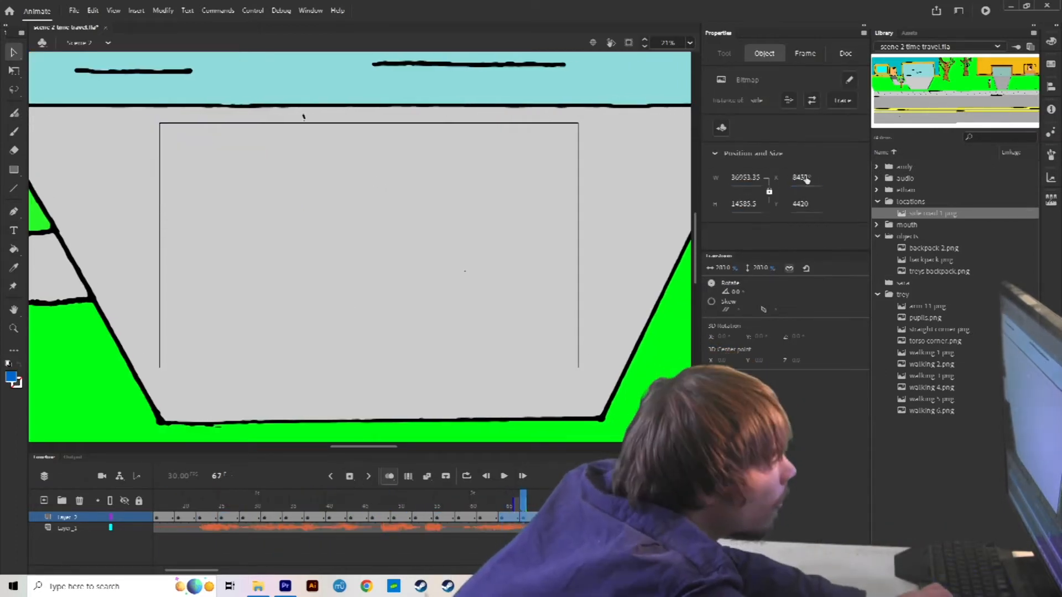
left_click(349, 476)
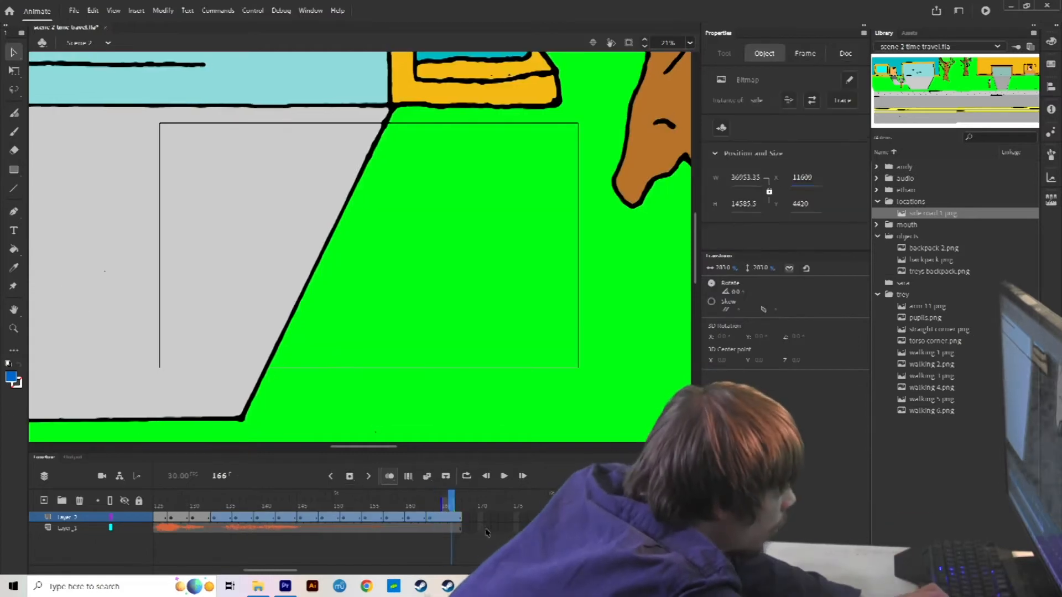
Trim the surplus frames past frame 166 on the background and audio layers
left_click(459, 528)
key("ctrl+z")
key("ctrl+z")
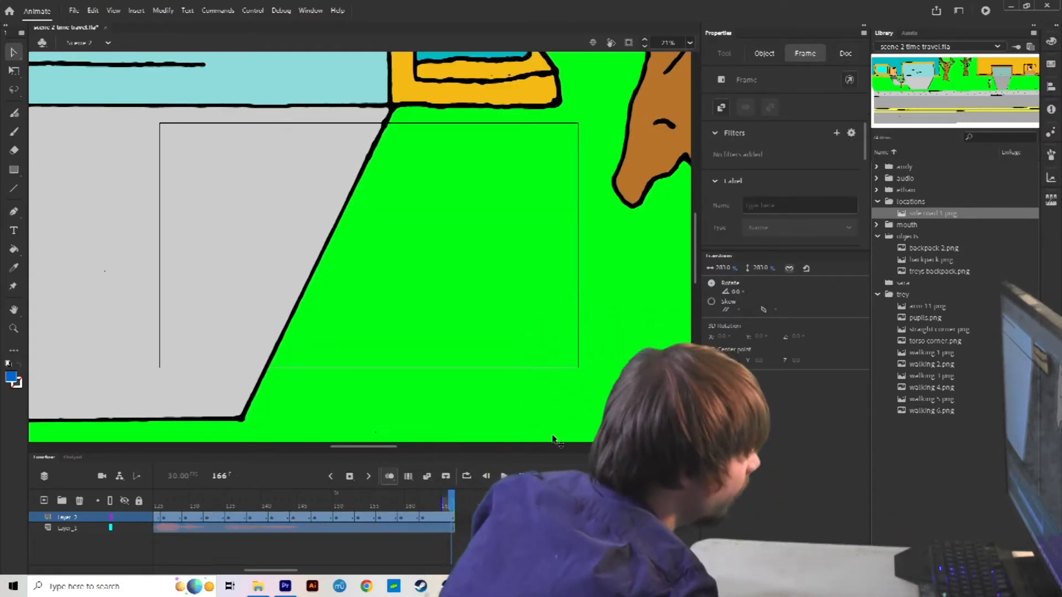
left_click(461, 544)
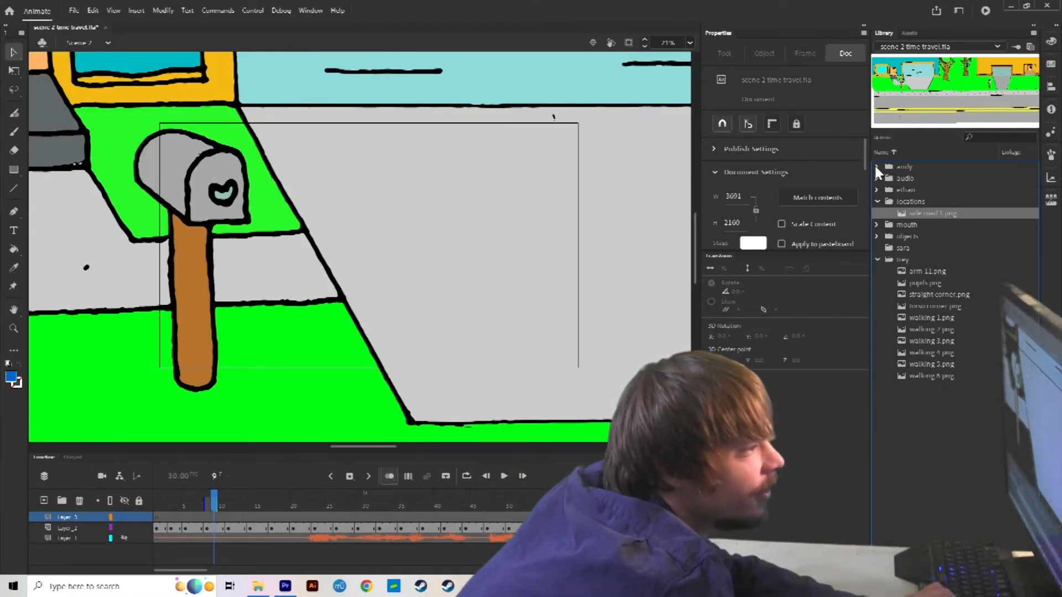
Place torso corner.png from the andy library folder on Layer_3 and scale it to 112%
left_click(877, 167)
left_click_drag(349, 326, 347, 325)
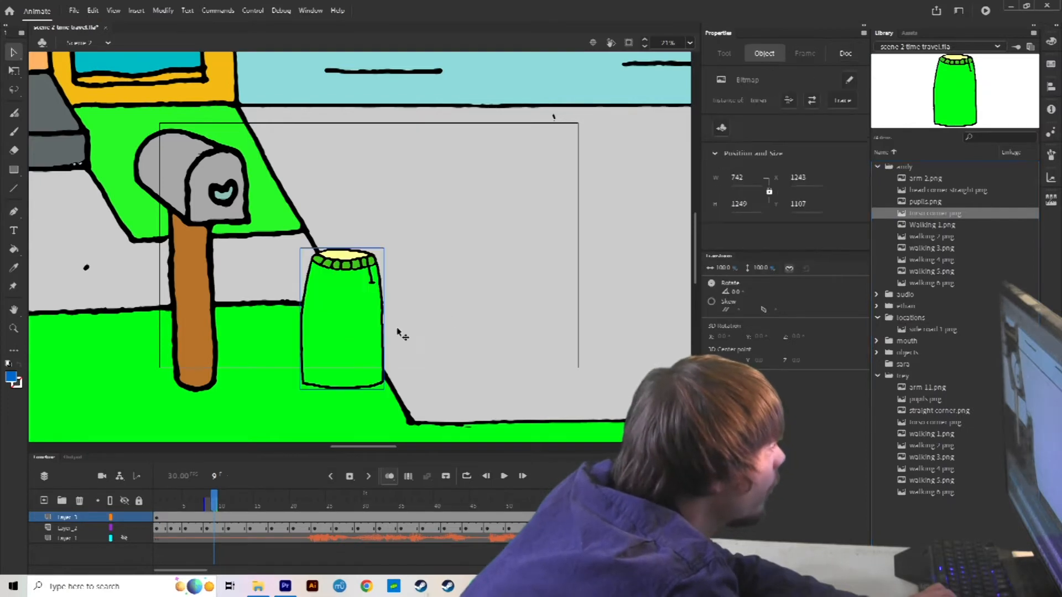
left_click_drag(755, 277, 896, 236)
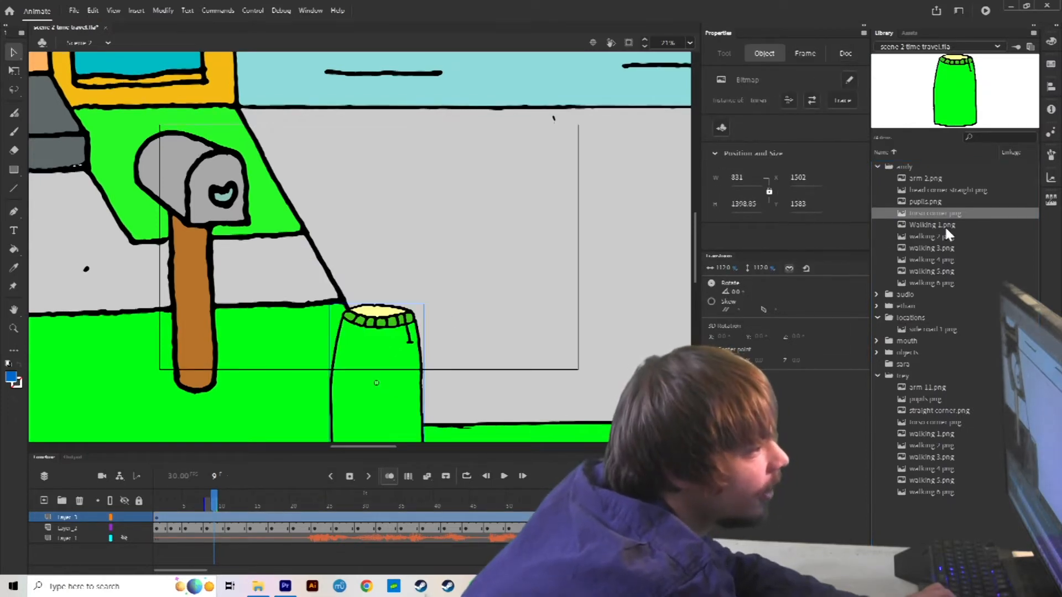
Place backpack 2.png from the objects library folder against the torso's back and scale it to 264%
left_click(876, 352)
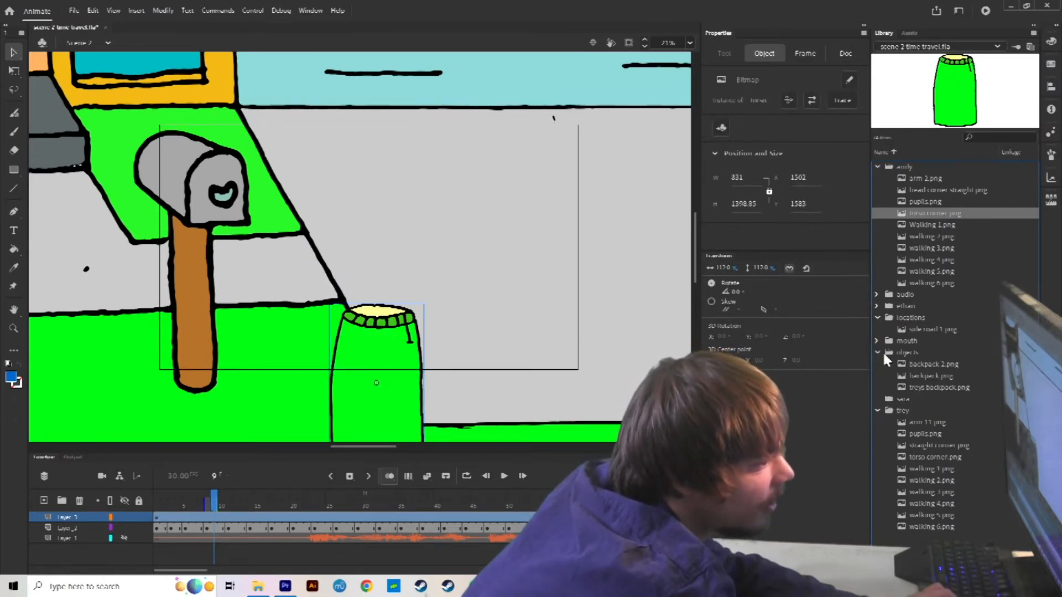
left_click_drag(929, 364, 338, 336)
left_click_drag(758, 268, 940, 268)
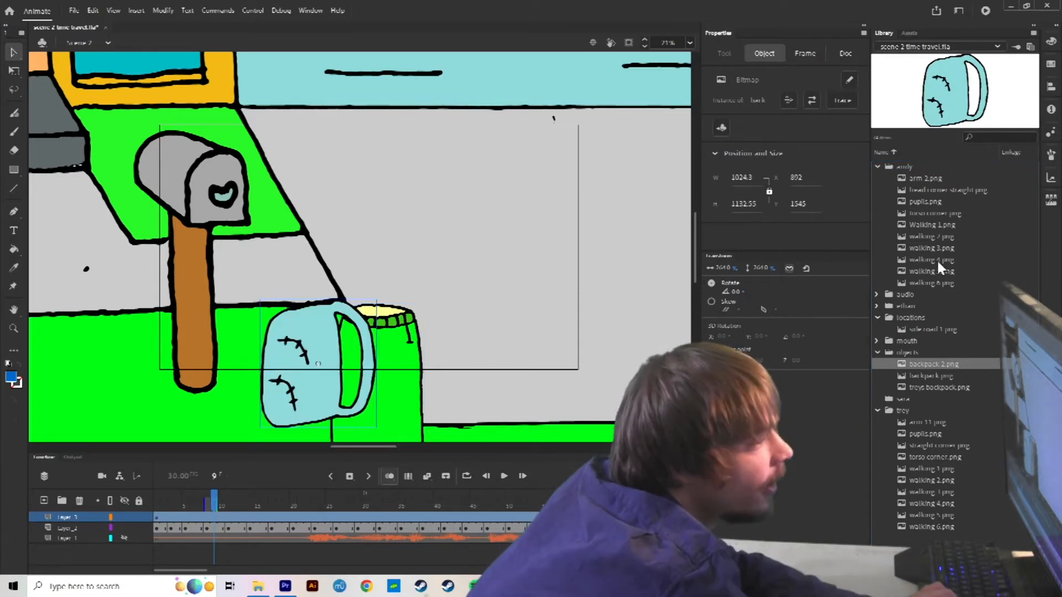
Place arm 2.png on the stage and bend it using Asset Warp pins at the shoulder, elbow and wrist
left_click(925, 178)
left_click_drag(924, 178, 500, 294)
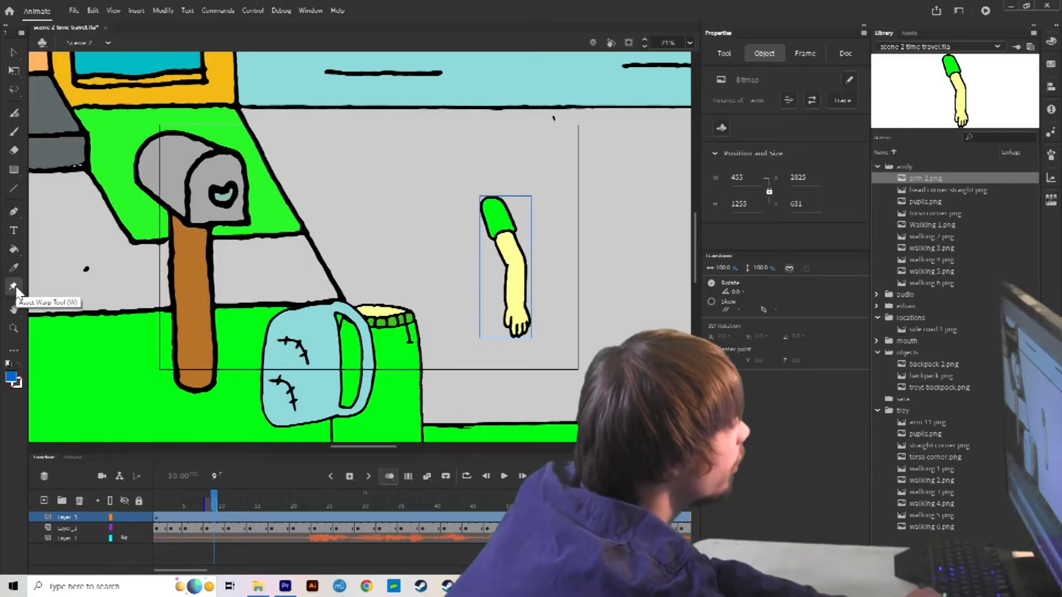
left_click(66, 308)
left_click(494, 205)
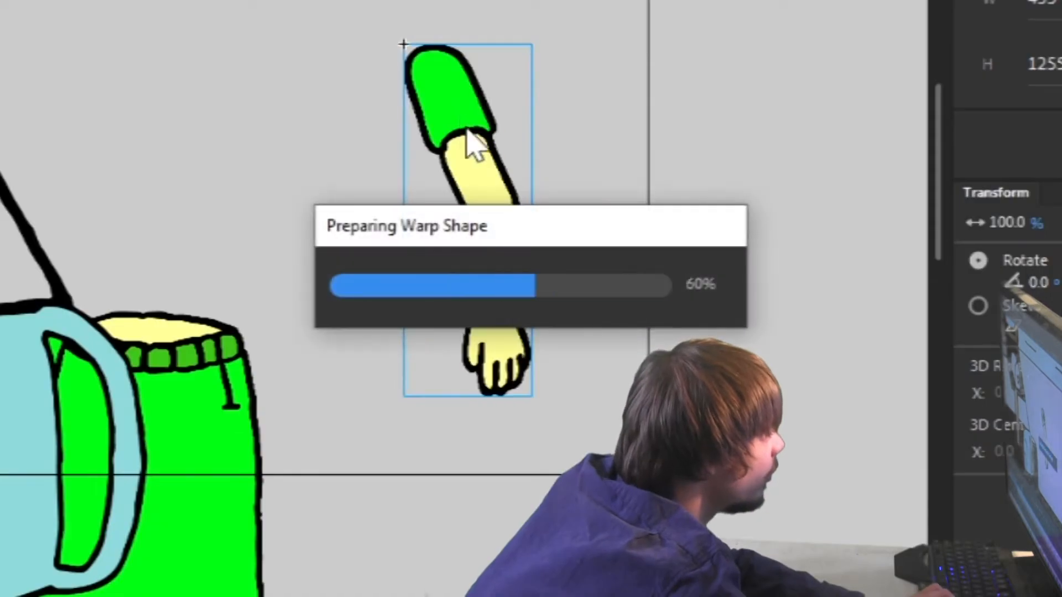
left_click(517, 263)
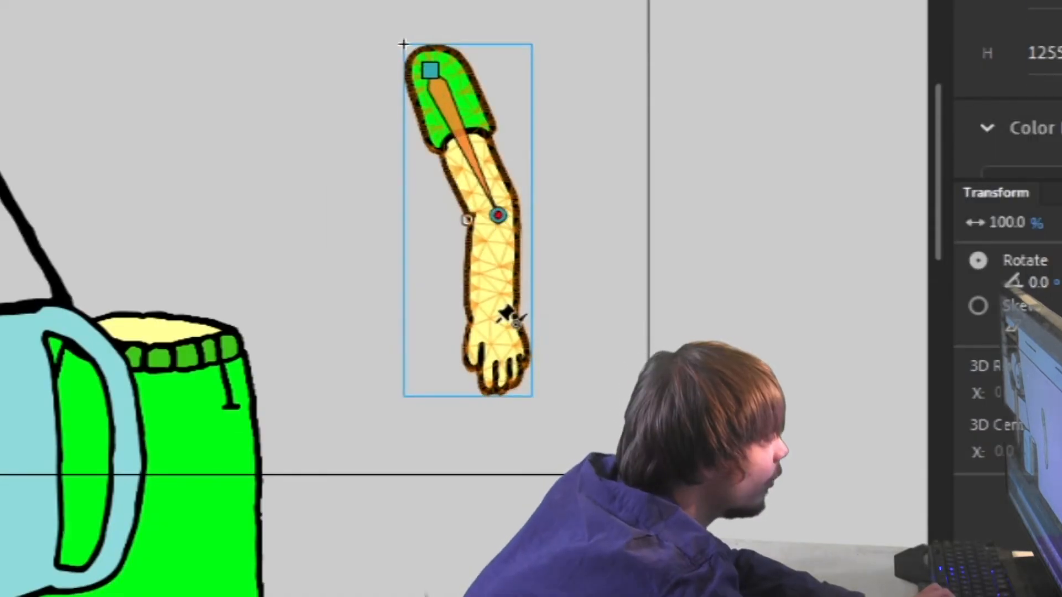
left_click(510, 318)
left_click_drag(510, 318, 628, 287)
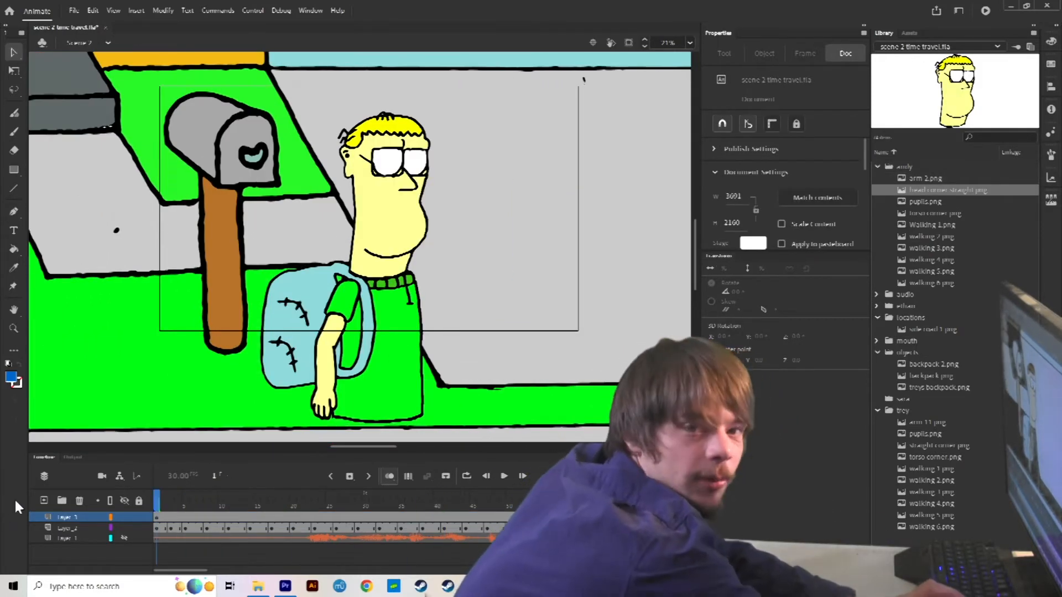
Add a new layer above the character and place pupils.png from the andy folder over the eyes
left_click(44, 500)
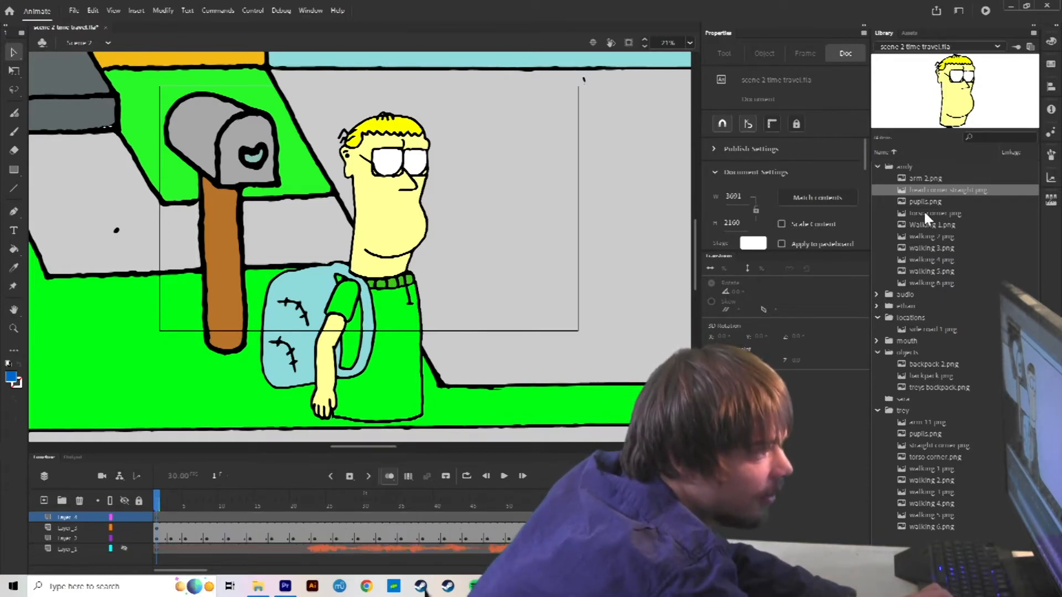
left_click_drag(925, 202, 857, 205)
left_click_drag(456, 195, 409, 160)
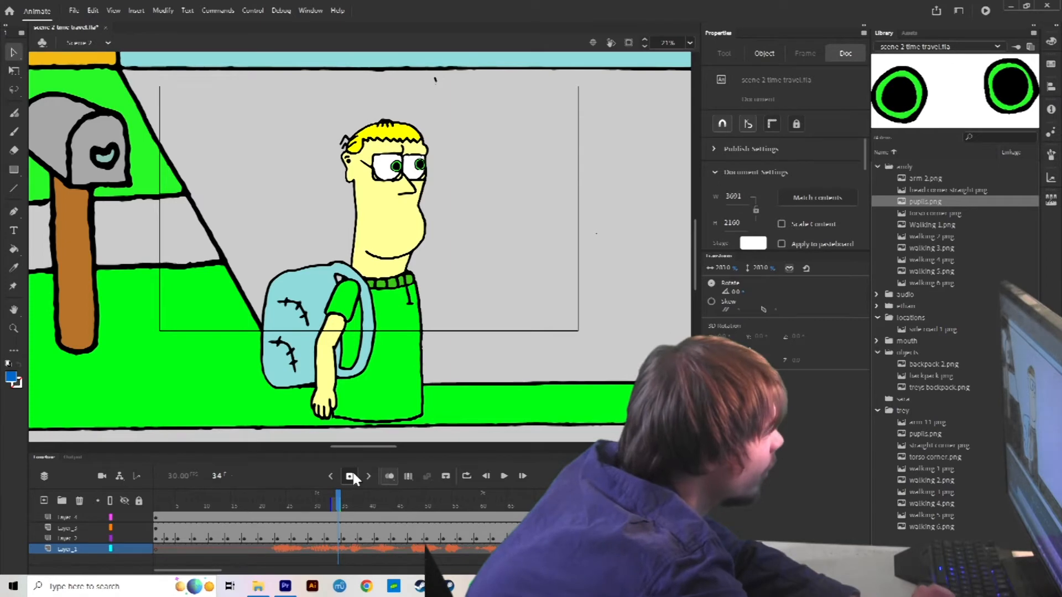
Try removing the straight head at frame 34, and import head sad corner.png from the character's image folder into the andy library folder
left_click(393, 268)
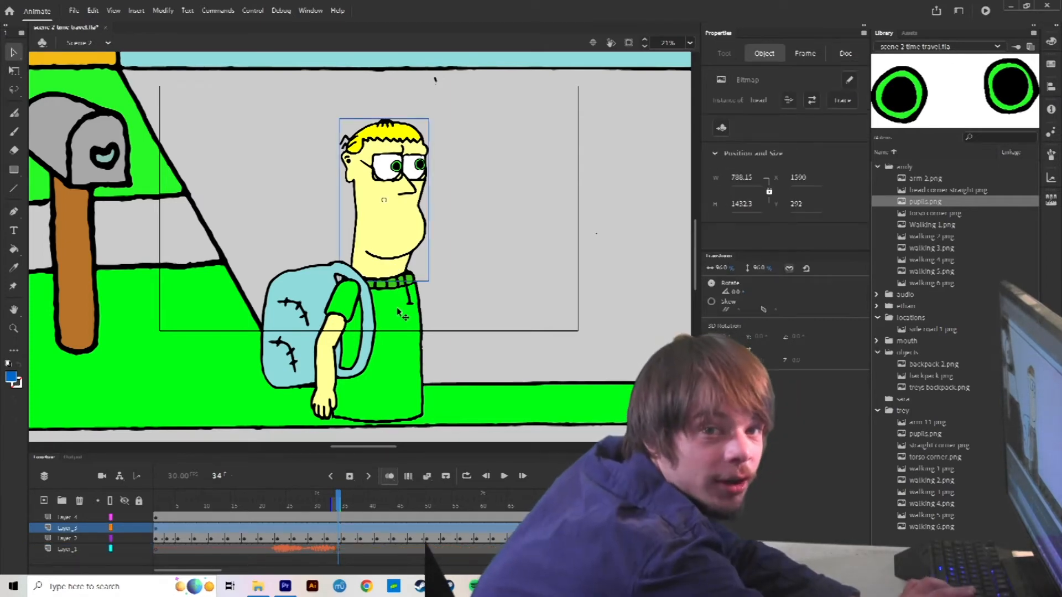
key("Delete")
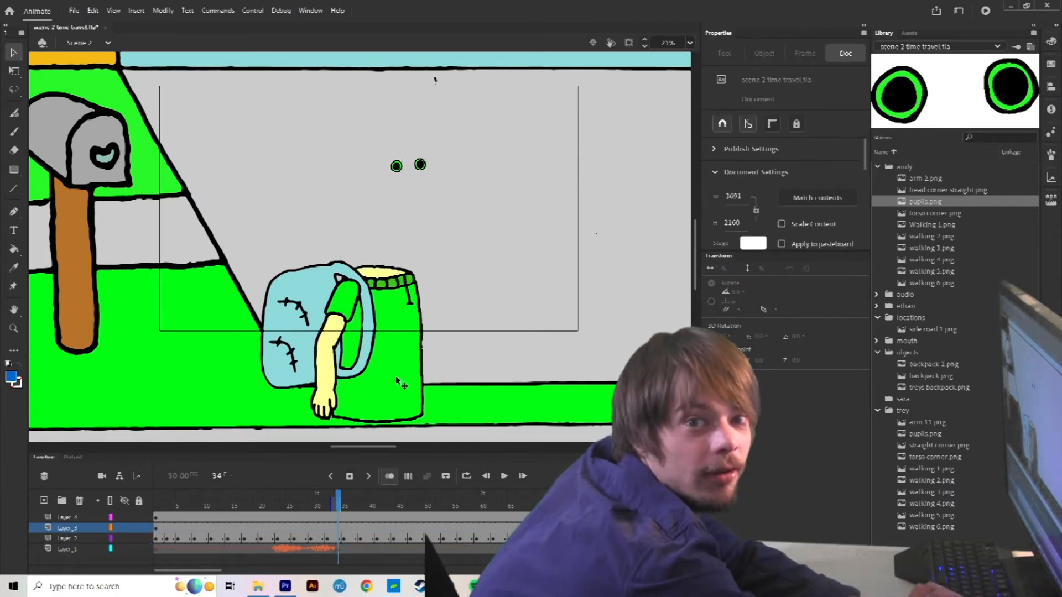
key("alt+Tab")
left_click_drag(205, 257, 935, 227)
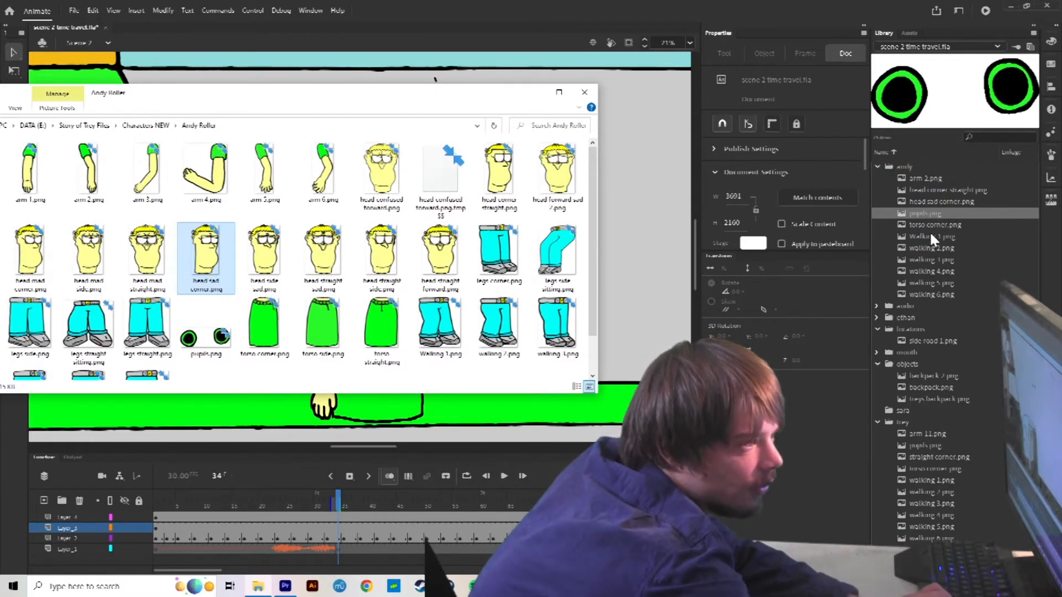
Insert a keyframe at frame 36 on Layer_3 and replace the straight head with head sad corner.png, scaled to 96%
left_click(412, 549)
left_click(345, 504)
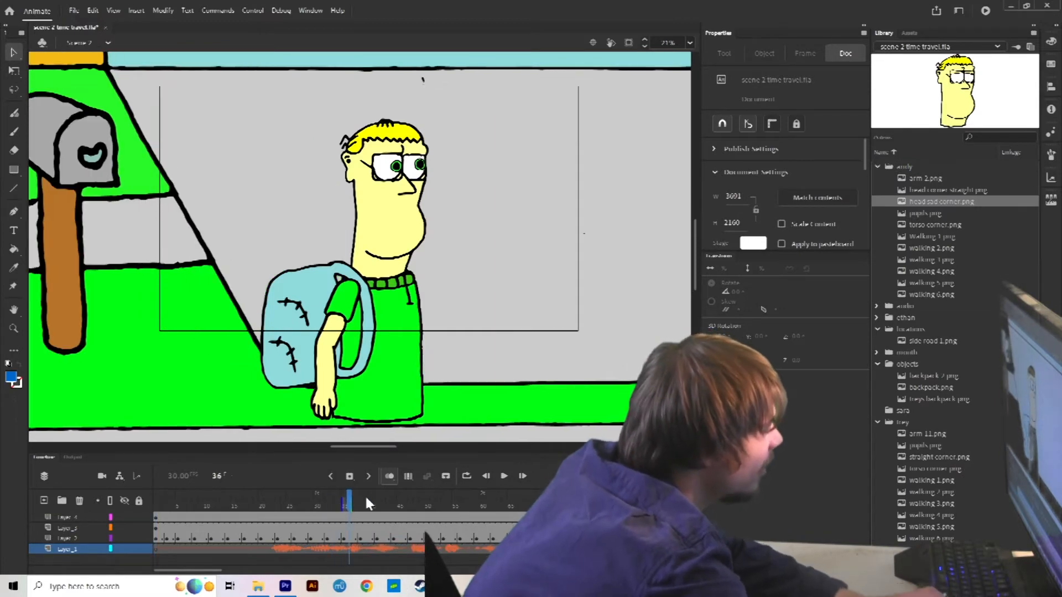
left_click(409, 252)
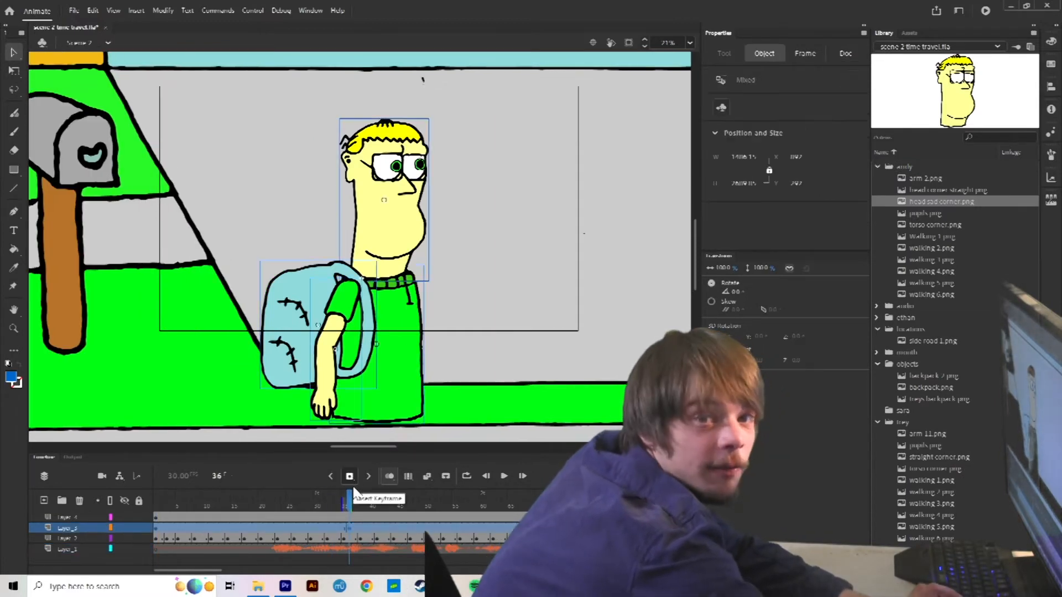
left_click(403, 247)
key("Delete")
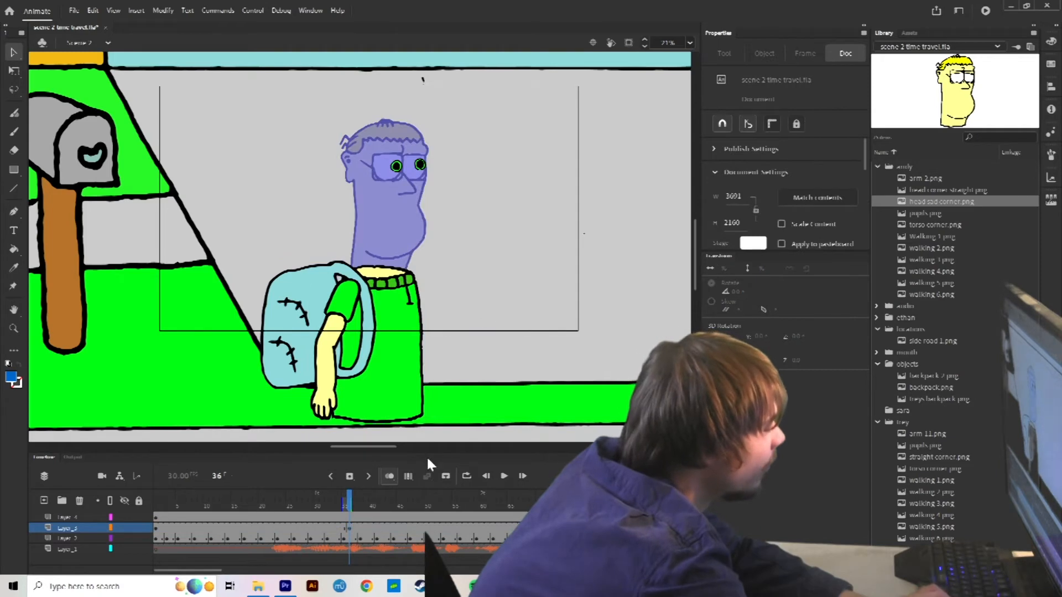
left_click_drag(505, 203, 500, 206)
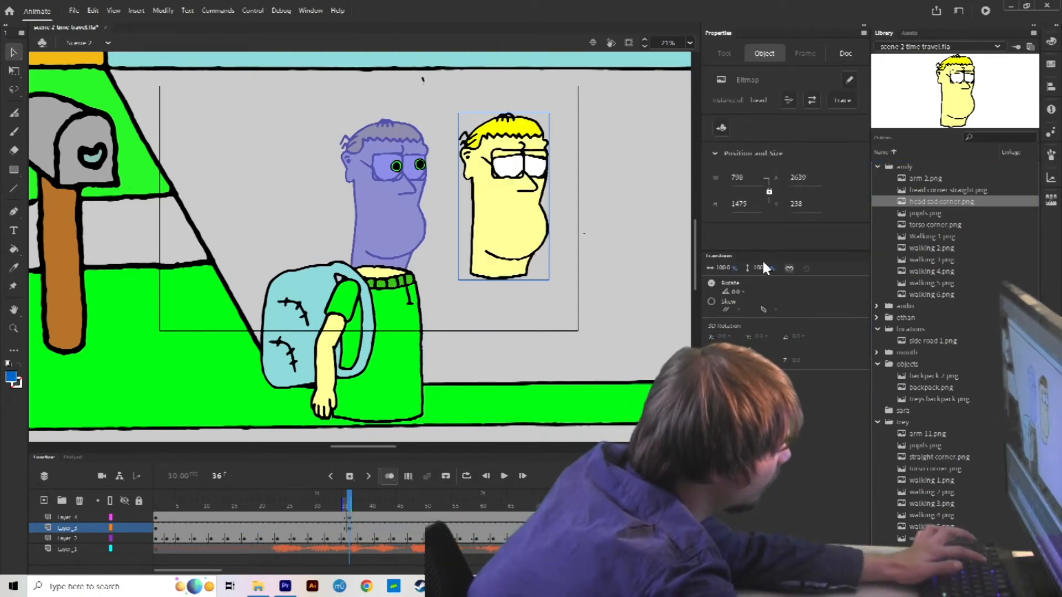
Shift the pupils slightly downward at frame 36 to fit the sad head's eyes
key("period")
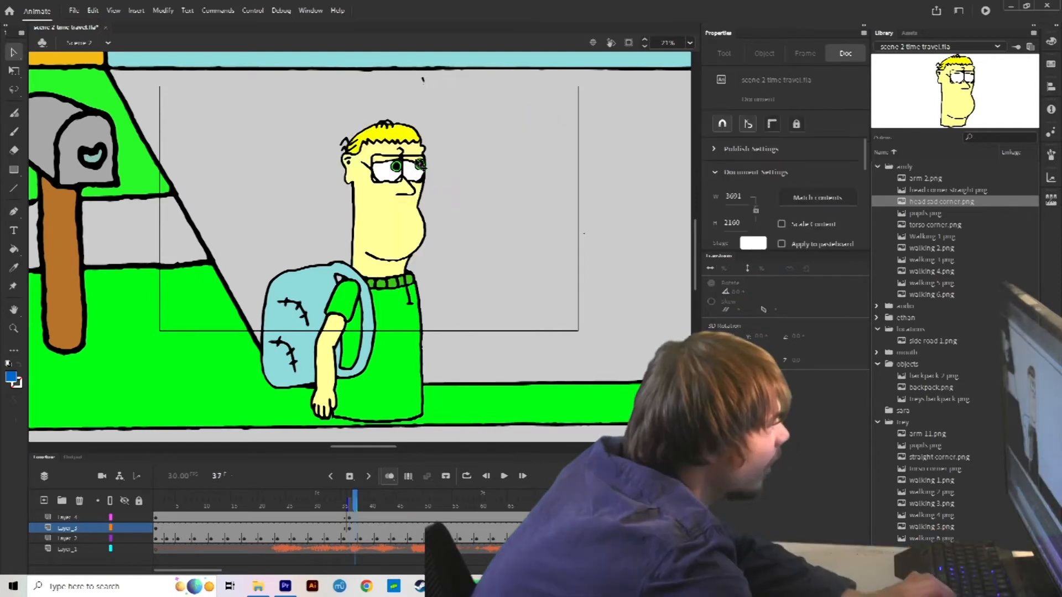
left_click(420, 165)
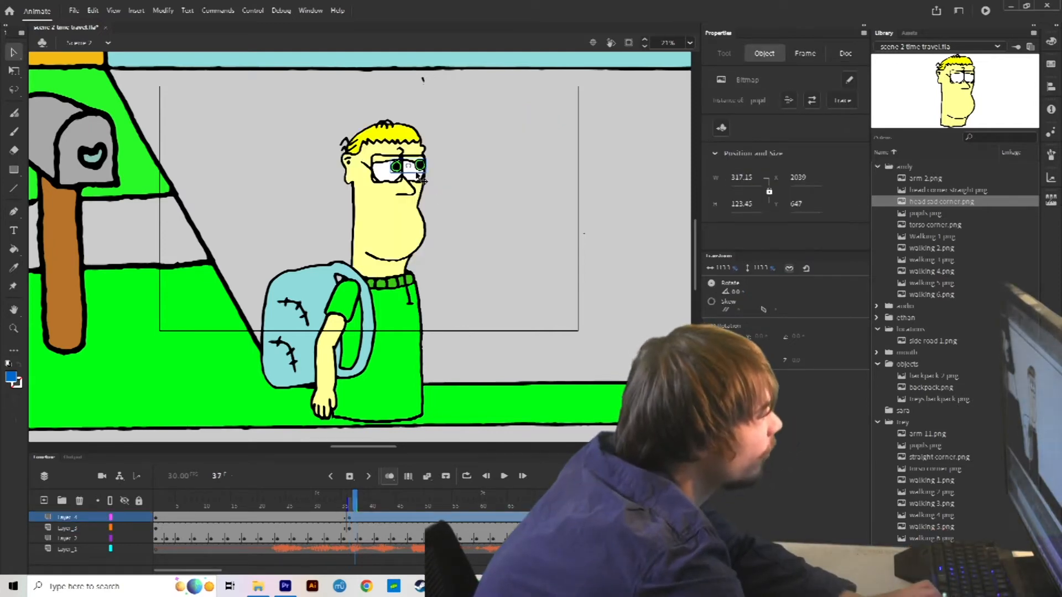
key("comma")
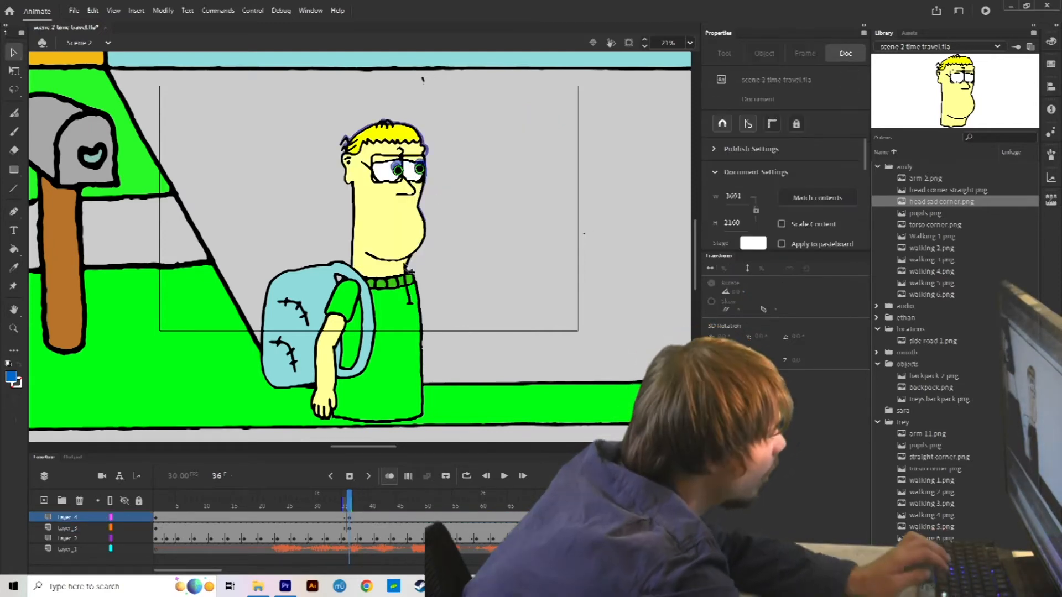
Try tilting the sad head forward at frame 36 with Asset Warp pins at the neck, chin and hair
left_click(410, 266)
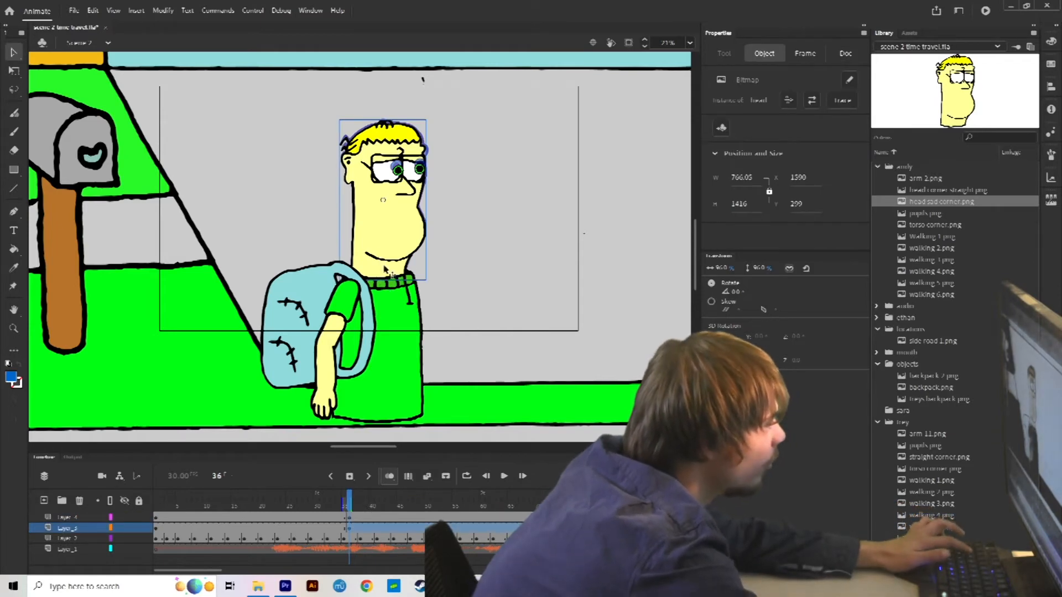
left_click(387, 273)
left_click_drag(389, 136, 396, 137)
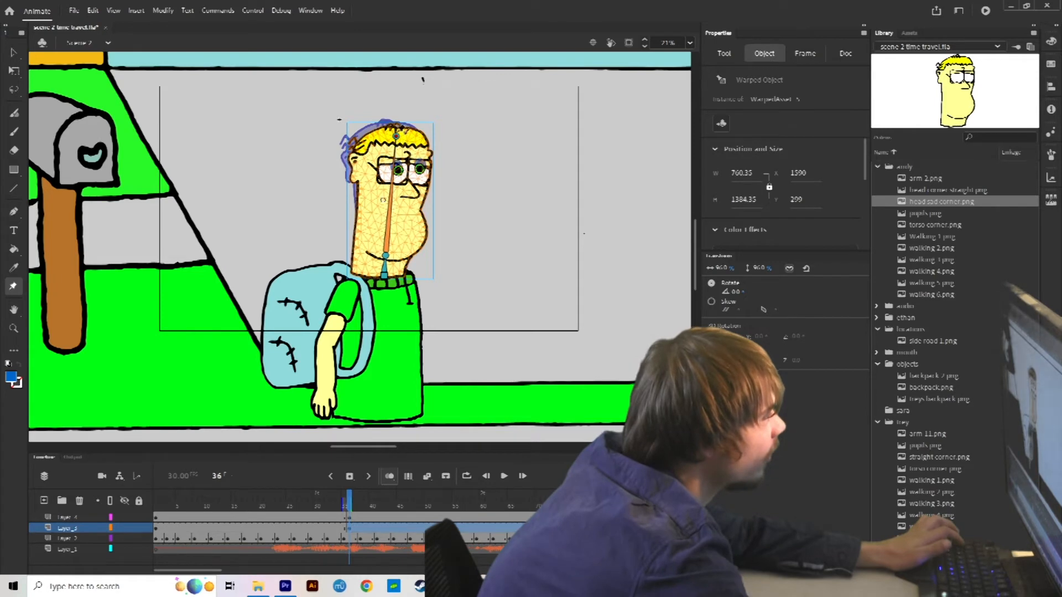
key("v")
left_click(434, 180)
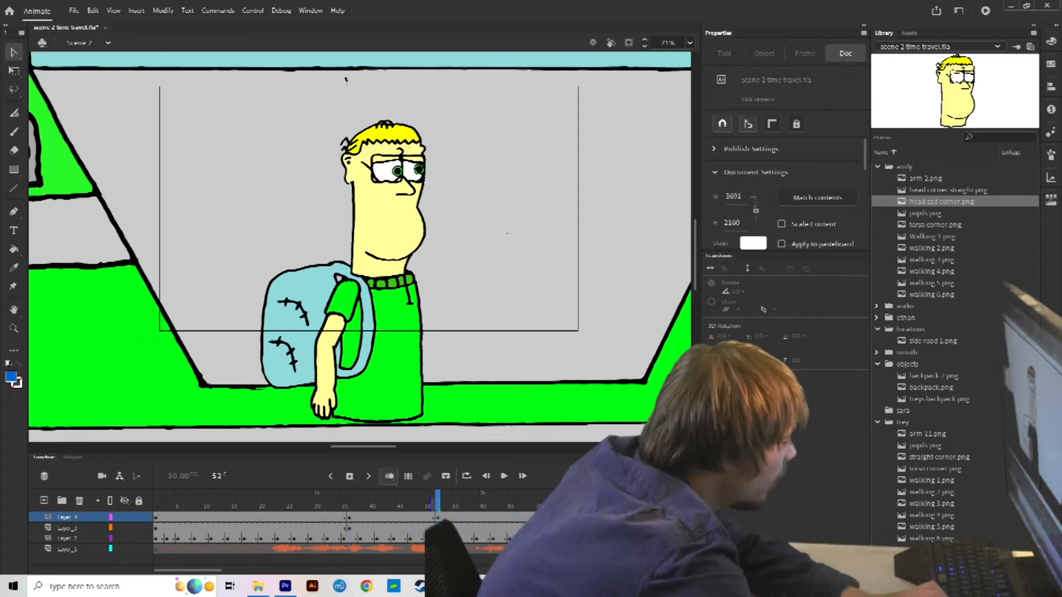
Insert a keyframe at frame 52 on Layer_3, and import head side sad.png to replace the corner head at frame 74
left_click(437, 528)
left_click(349, 477)
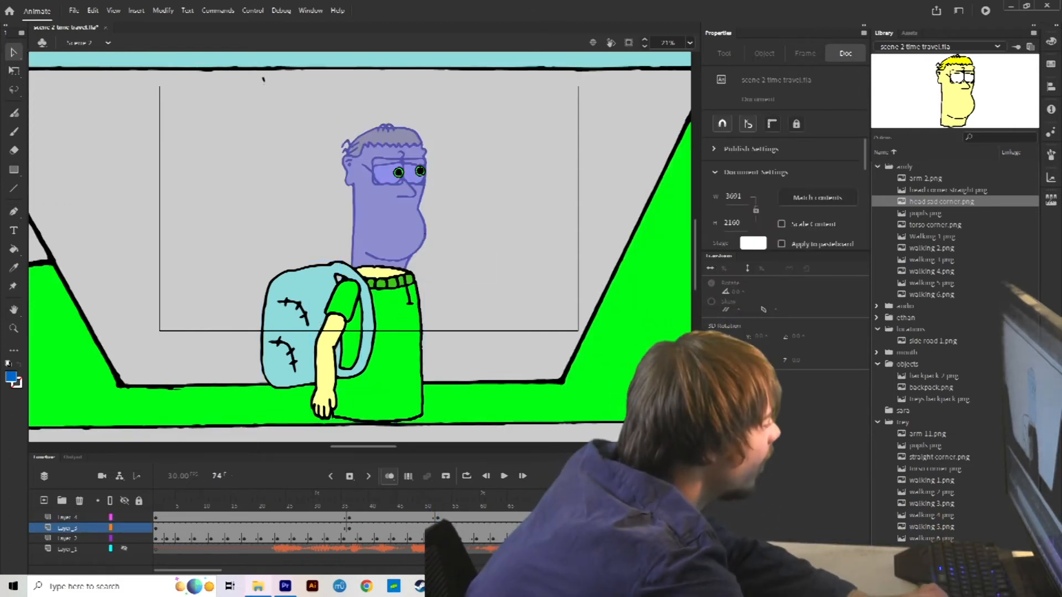
left_click(257, 586)
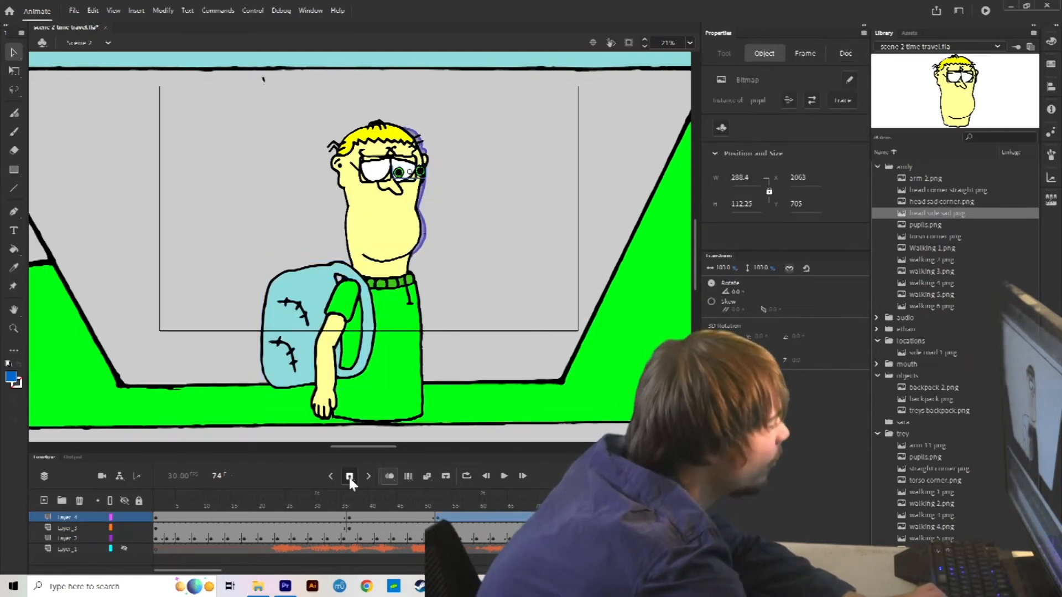
left_click(492, 534)
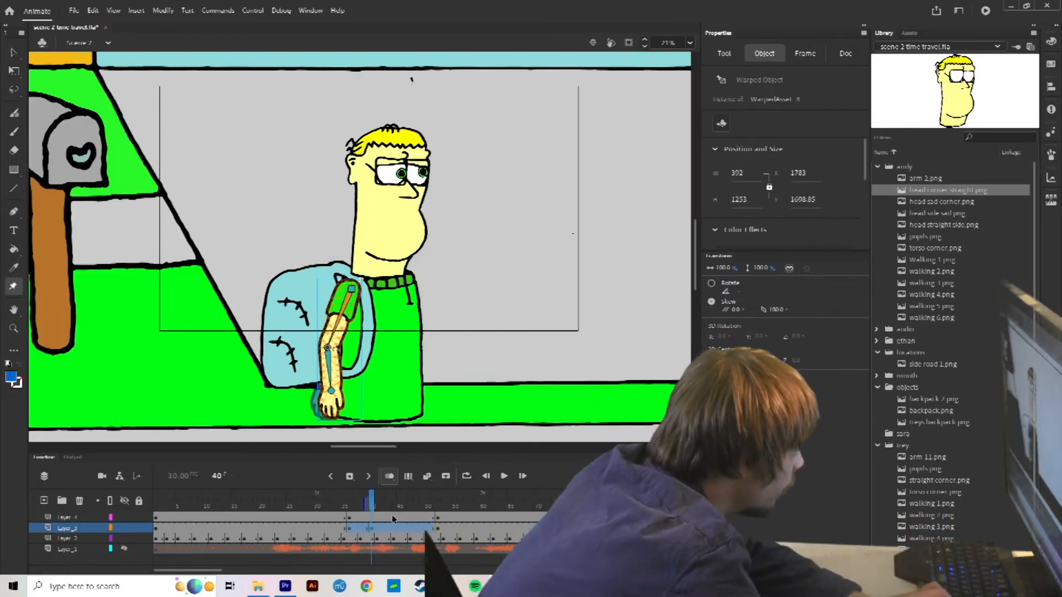
left_click(523, 474)
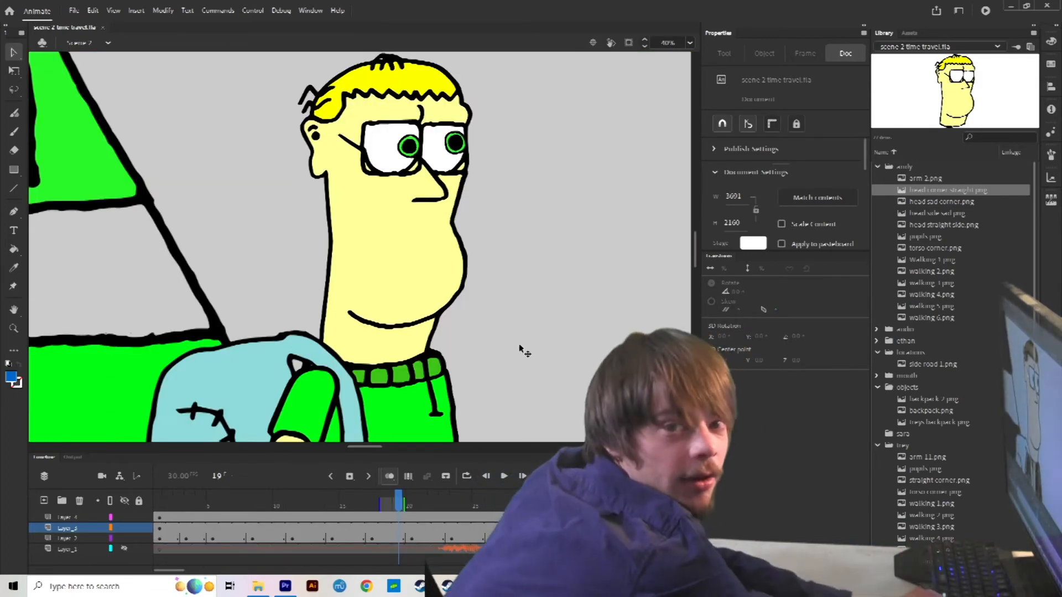
Open the mouth folder in the library and preview its blink and vowel images for the lip sync
left_click(877, 167)
left_click(878, 225)
left_click(919, 236)
left_click(926, 260)
left_click(928, 294)
left_click(930, 317)
left_click(945, 399)
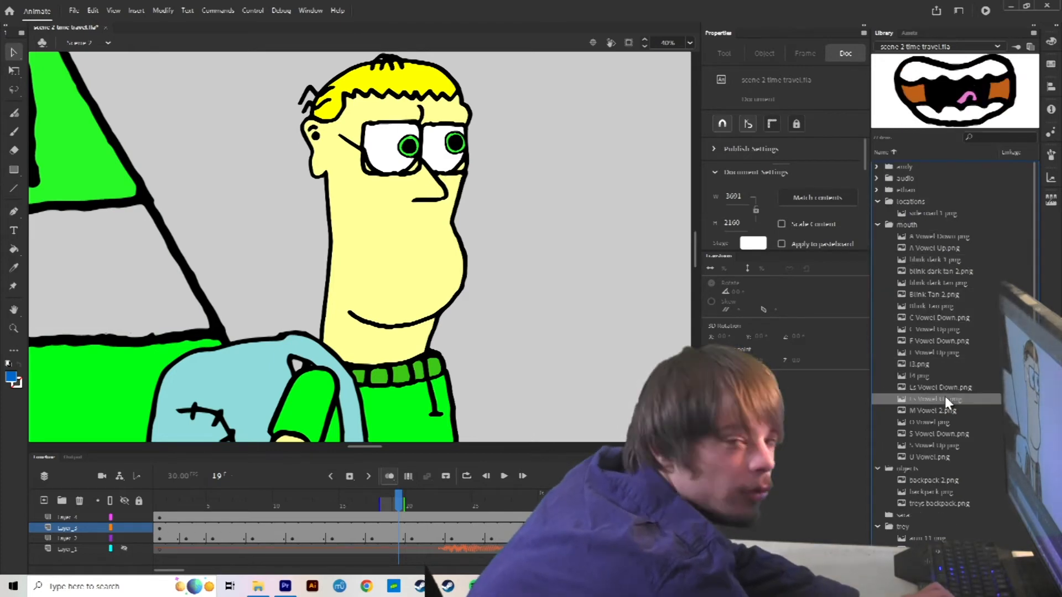
Place M Vowel 2.png as the closed mouth on the face from frame 1, and insert a keyframe at frame 22 on Layer_3
left_click_drag(398, 501, 109, 501)
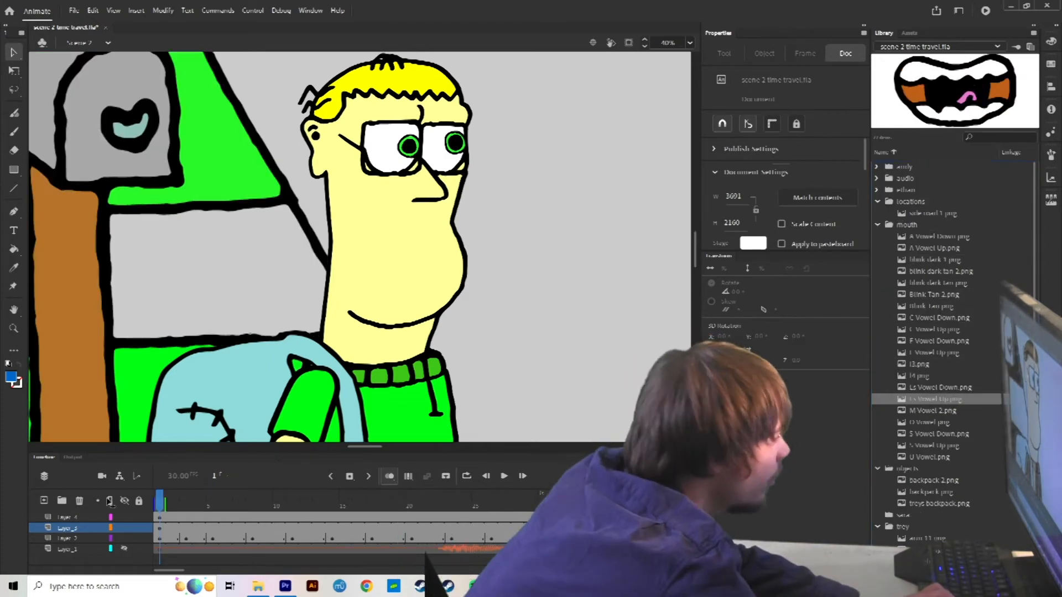
left_click(927, 412)
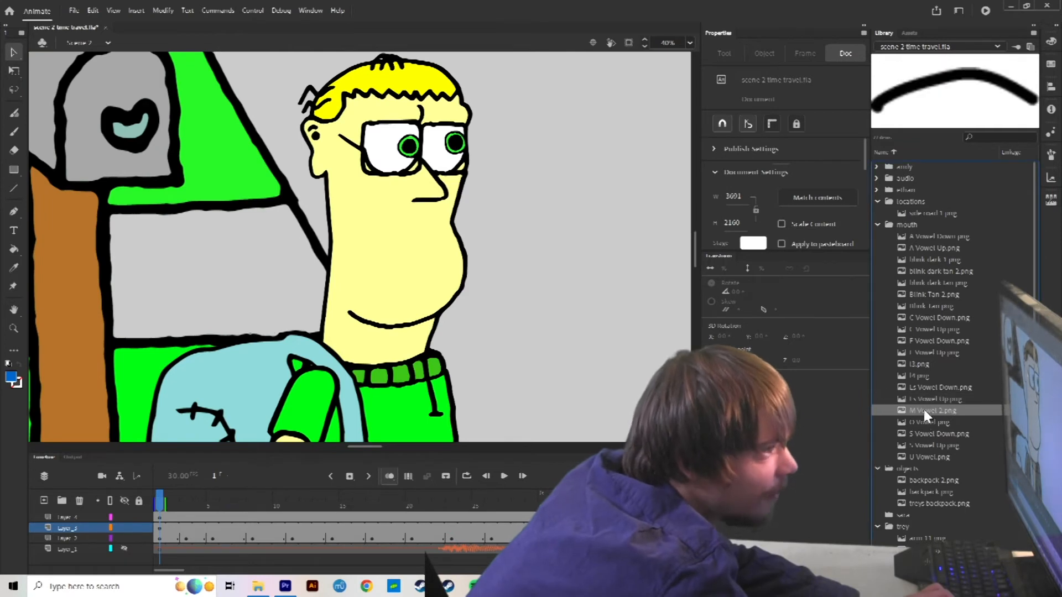
left_click(934, 434)
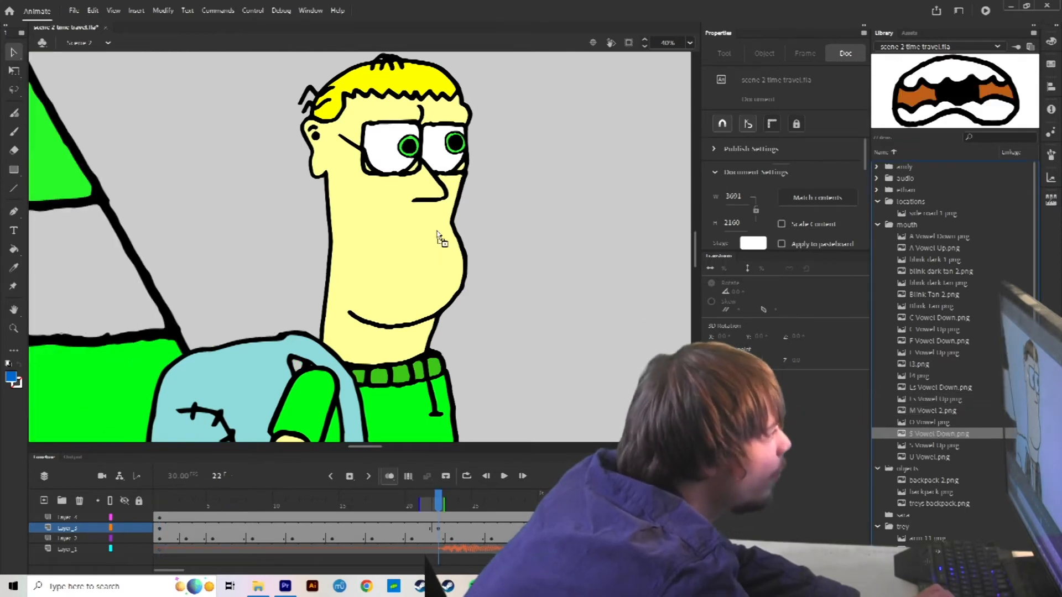
left_click_drag(427, 269, 425, 267)
mouse_move(439, 501)
left_mouse_down()
mouse_move(450, 500)
mouse_move(425, 501)
left_mouse_up()
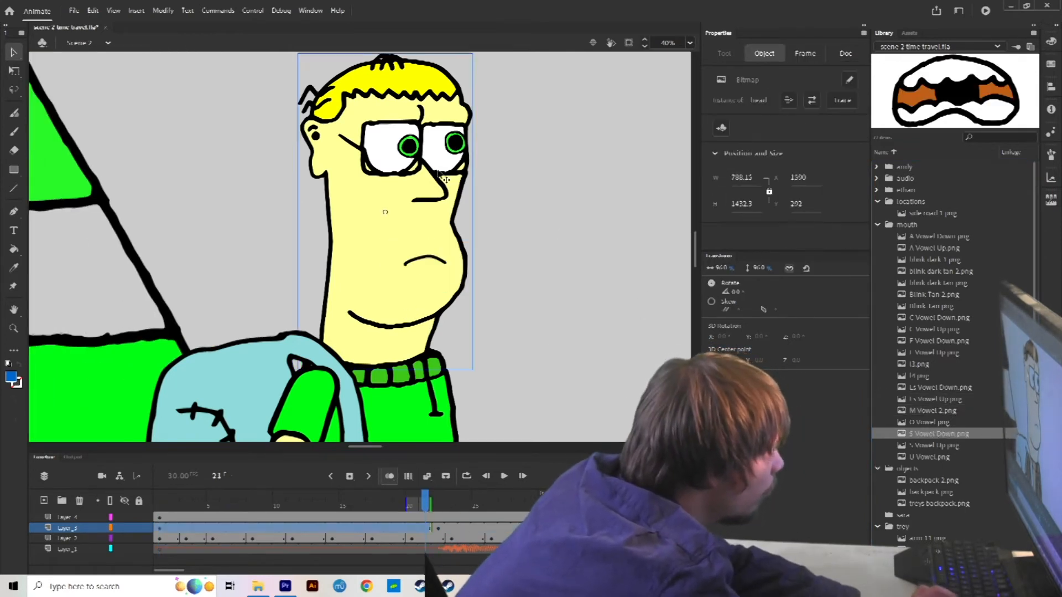
Keyframe Layer_4 from frame 22 and place M Vowel 2.png and S Vowel Down.png over the face's mouth area
left_click(438, 517)
left_click_drag(933, 410, 422, 260)
left_click(440, 499)
left_click_drag(939, 434, 422, 260)
key("F6")
Place S Vowel Up.png at a reduced size over the mouth area on the following Layer_4 keyframes
left_click(934, 445)
left_click_drag(935, 445, 420, 261)
left_click_drag(773, 270, 755, 272)
left_click_drag(933, 445, 428, 270)
Insert a keyframe on Layer_4 for the next mouth shape after frame 27 and place U Vowel.png, scaled to 77%
left_click(505, 517)
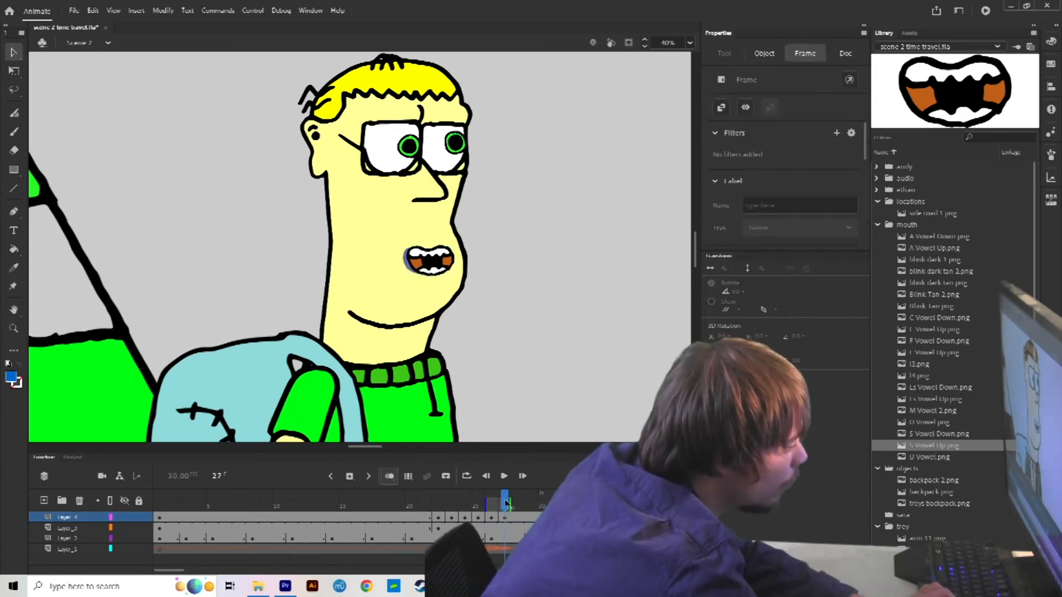
key("F6")
left_click_drag(929, 456, 431, 260)
Add a frame on Layer_4 after the U shape and place S Vowel Up.png at the mouth at frame 30, scaled to 65%
left_click(531, 517)
key("F7")
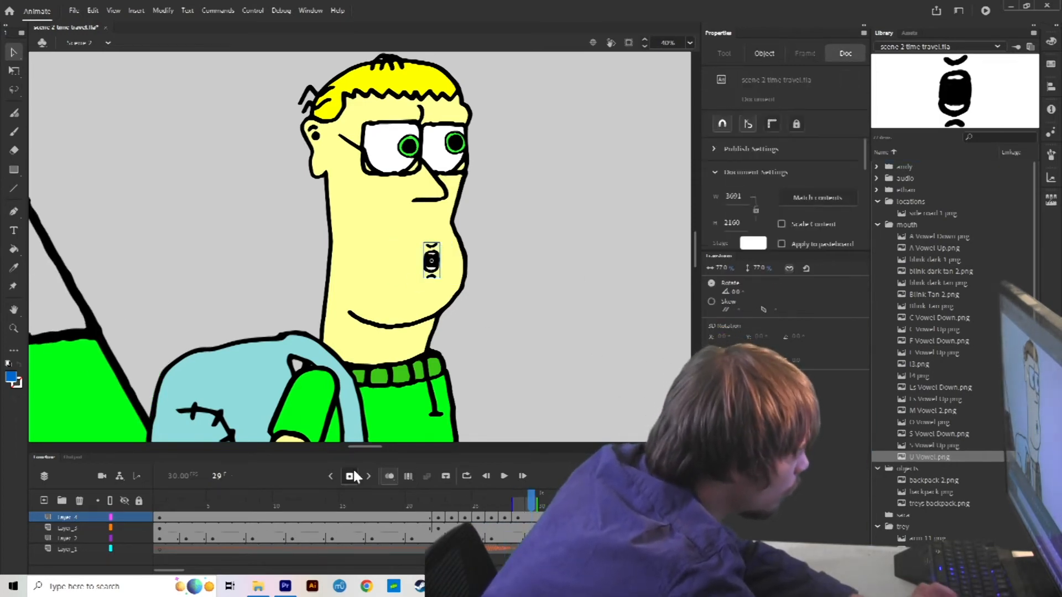
left_click_drag(939, 445, 431, 260)
left_click_drag(772, 270, 750, 270)
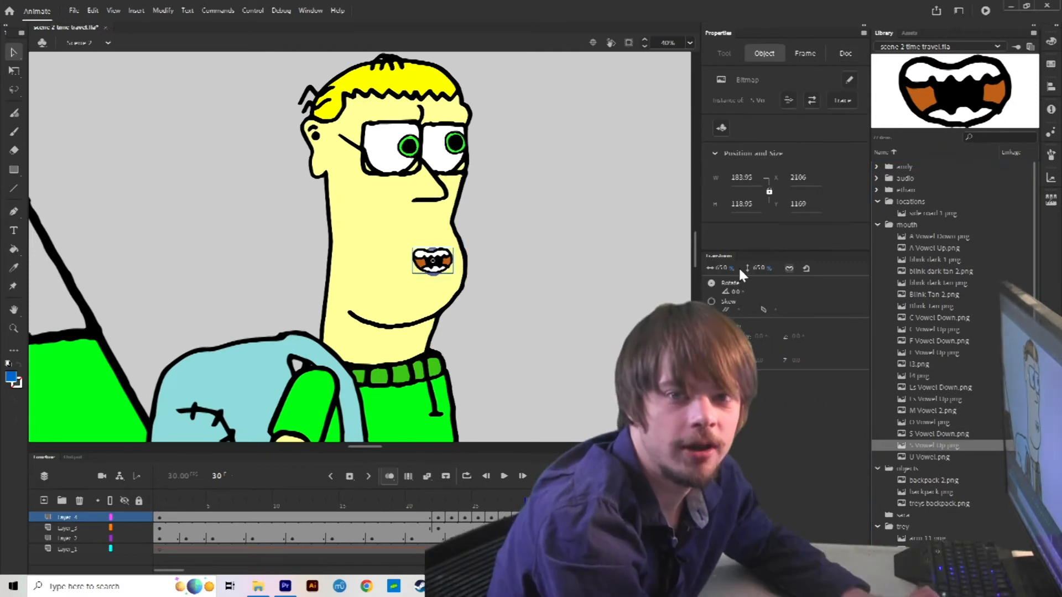